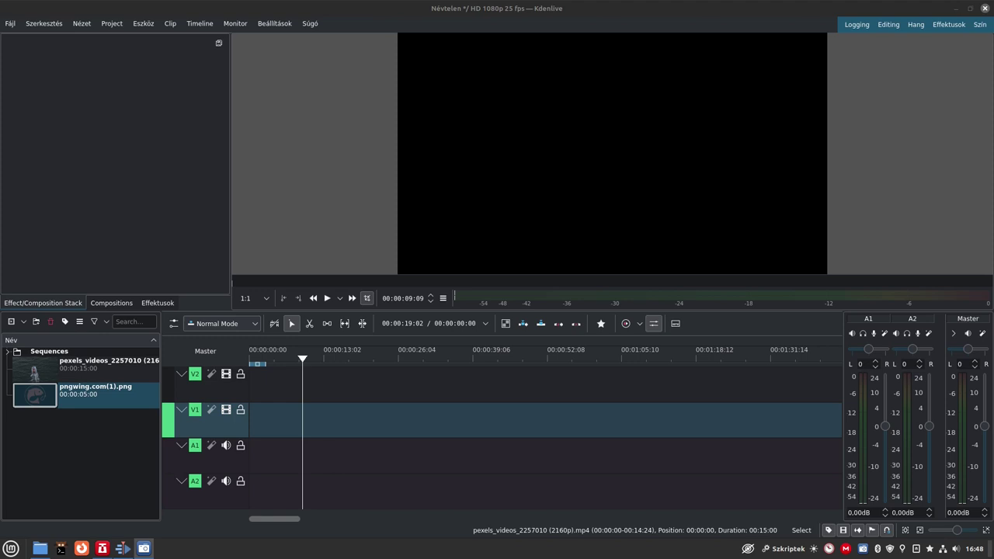
pyautogui.moveTo(837, 435); pyautogui.dragTo(268, 421)
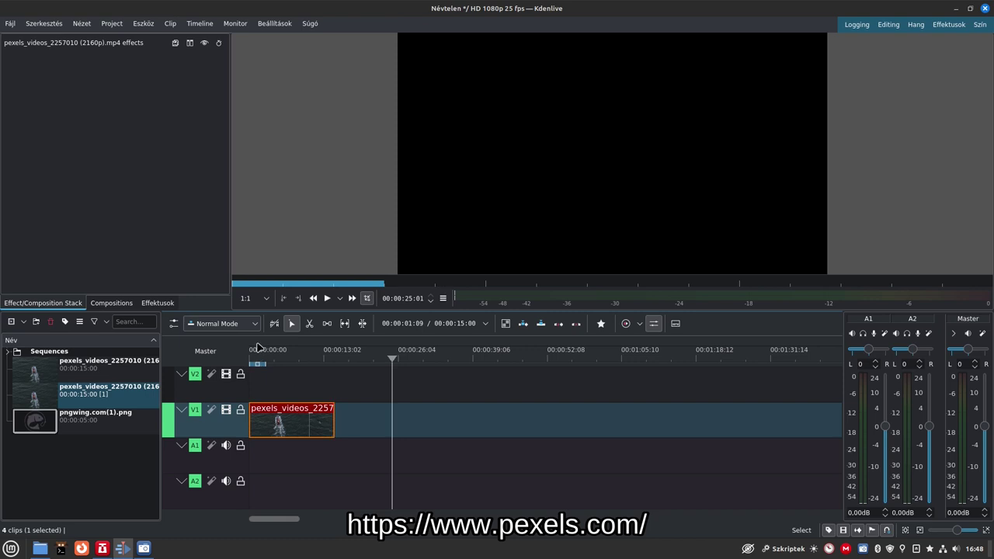
pyautogui.click(276, 356)
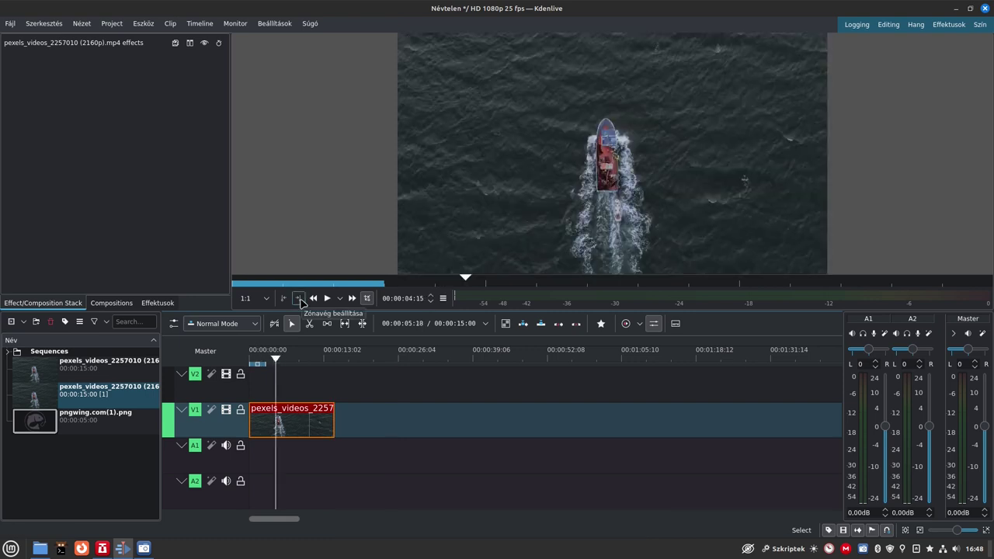
pyautogui.click(302, 303)
pyautogui.click(609, 396)
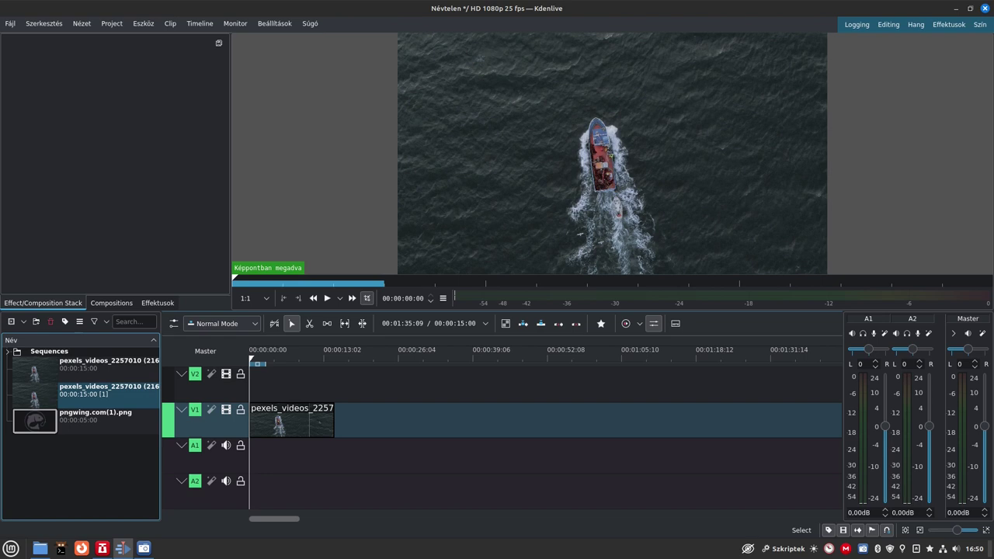
# Place the pngwing.com(1).png logo at the start of track V2, spanning the full length of the boat video
pyautogui.moveTo(842, 380); pyautogui.dragTo(334, 384)
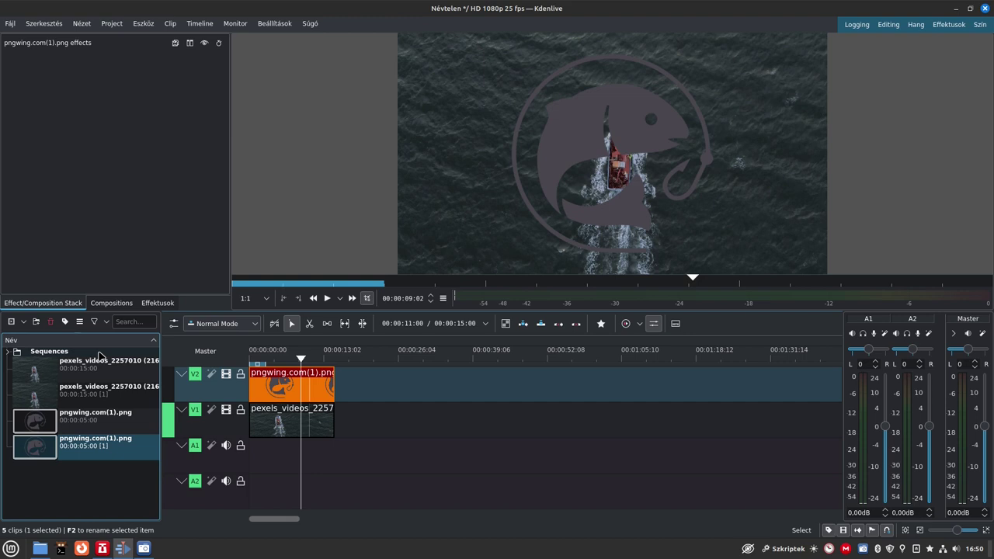
pyautogui.click(289, 350)
pyautogui.scroll(3, 288, 389)
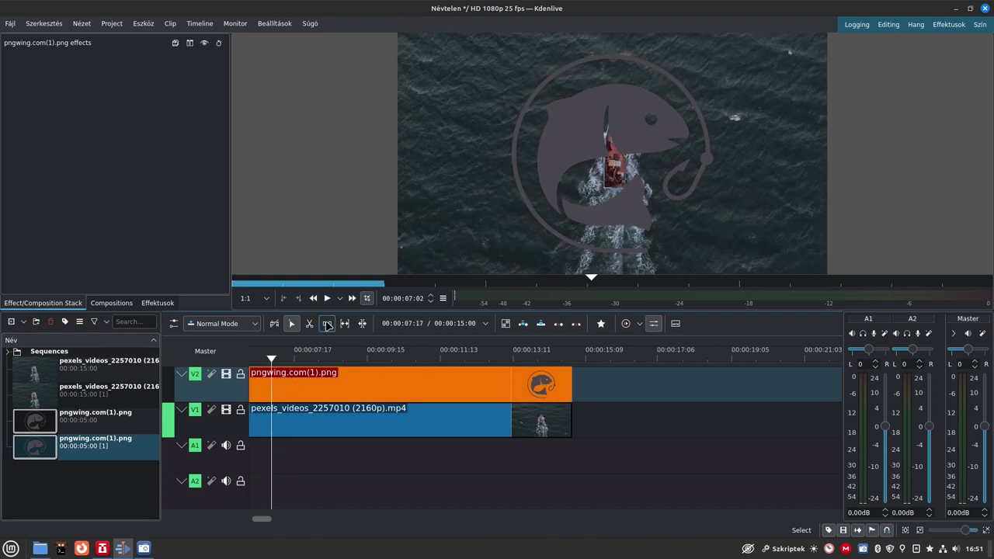
pyautogui.press('Home')
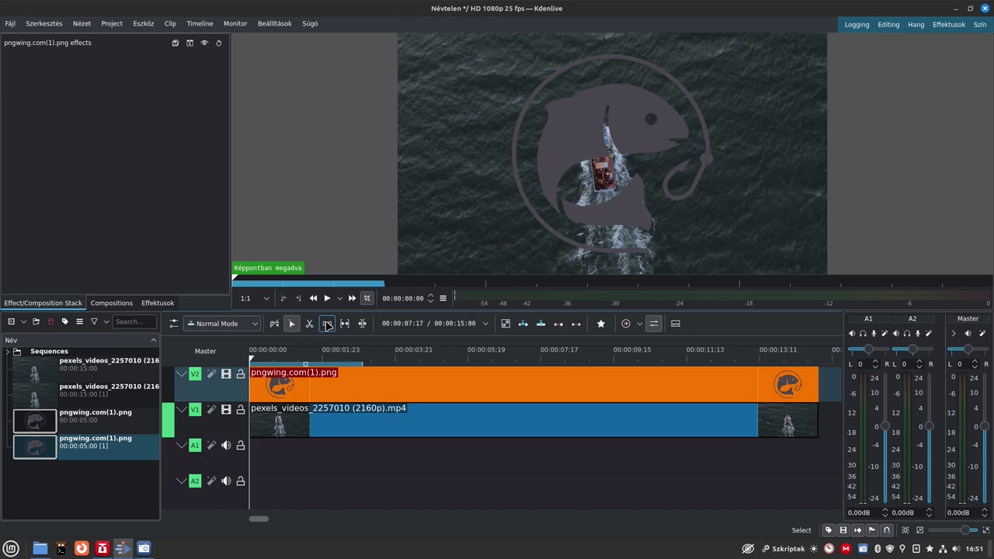
# Insert a Transform effect on the logo clip and set its size to 20%
pyautogui.rightClick(493, 376)
pyautogui.moveTo(508, 368)
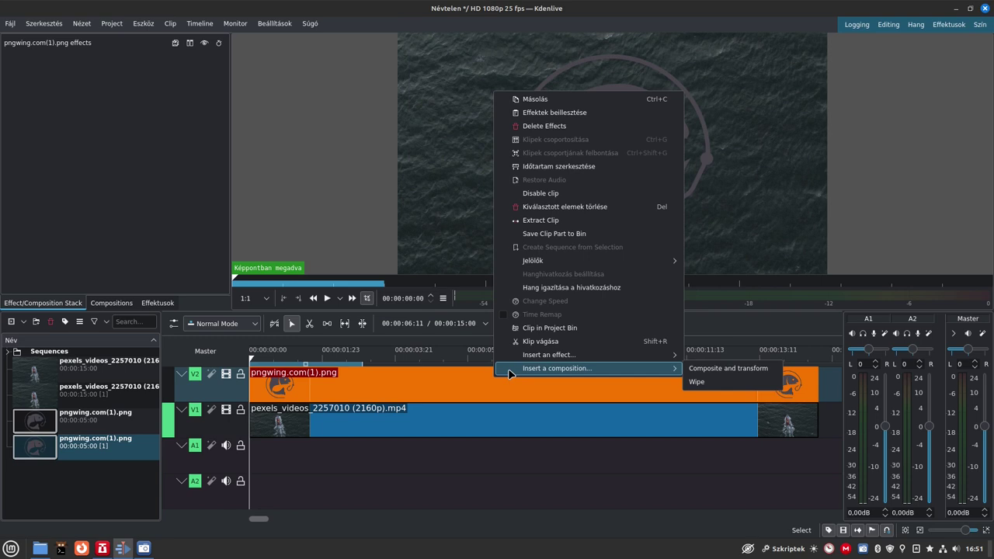
pyautogui.moveTo(533, 358)
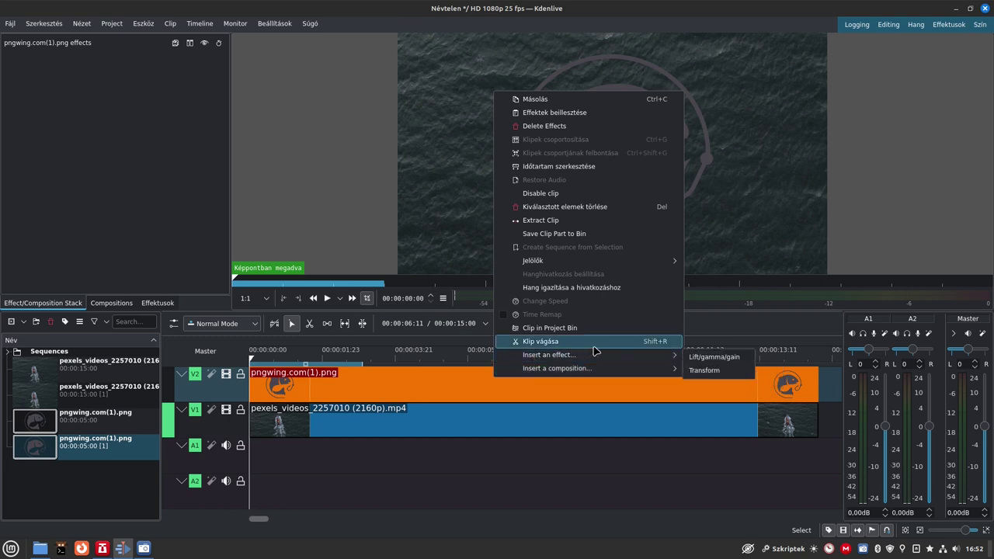
pyautogui.click(700, 373)
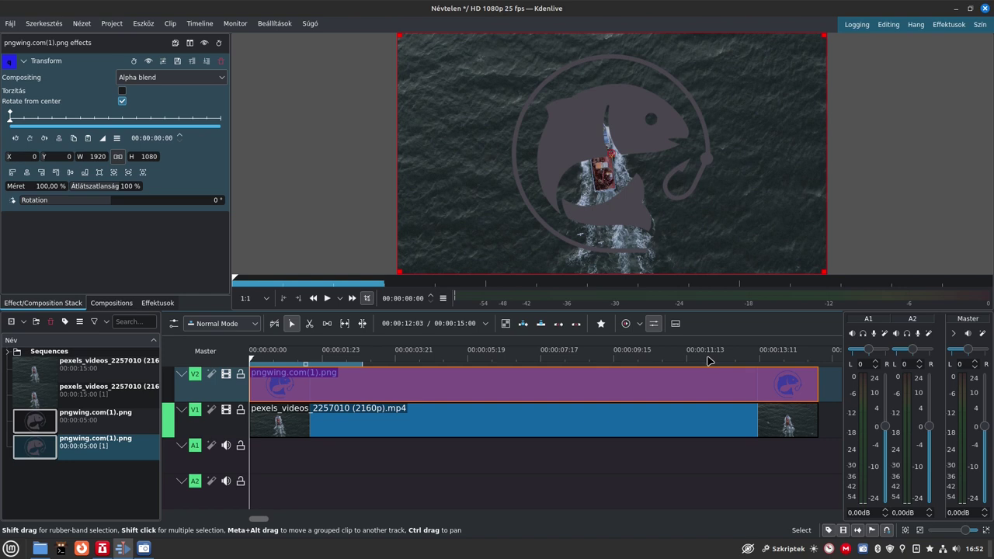
pyautogui.click(37, 187)
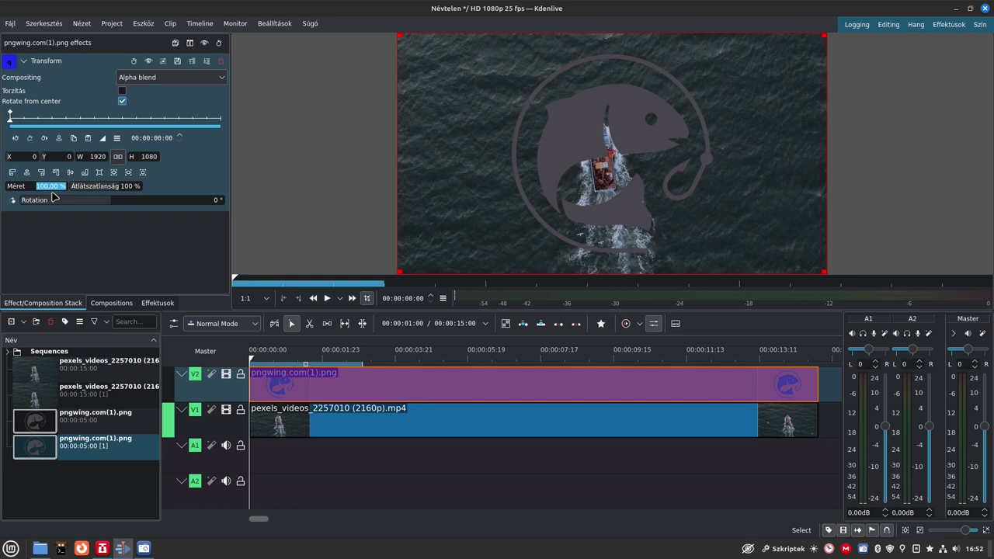
pyautogui.write('20')
pyautogui.press('Return')
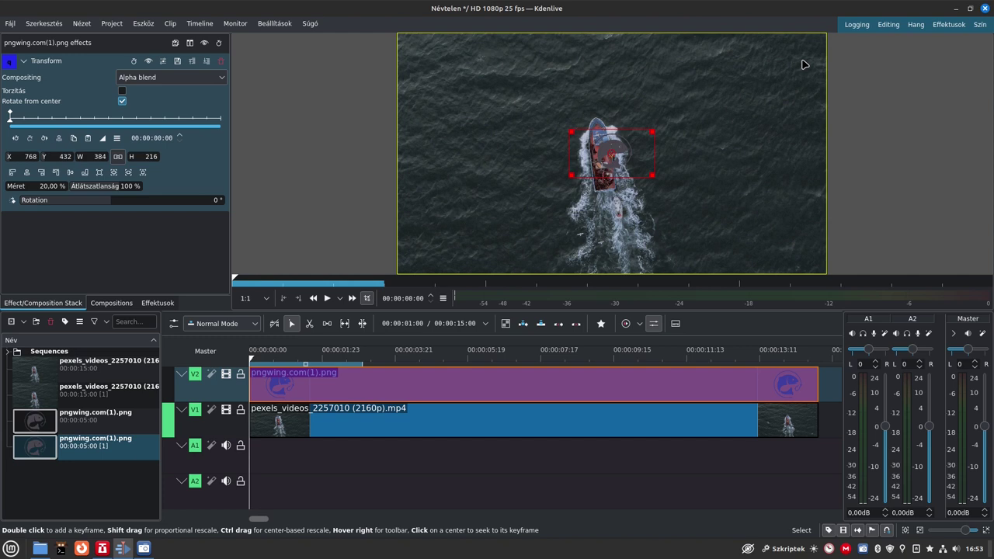
# Align the logo to the frame's right and top edges, then set its Y position to 30
pyautogui.click(115, 156)
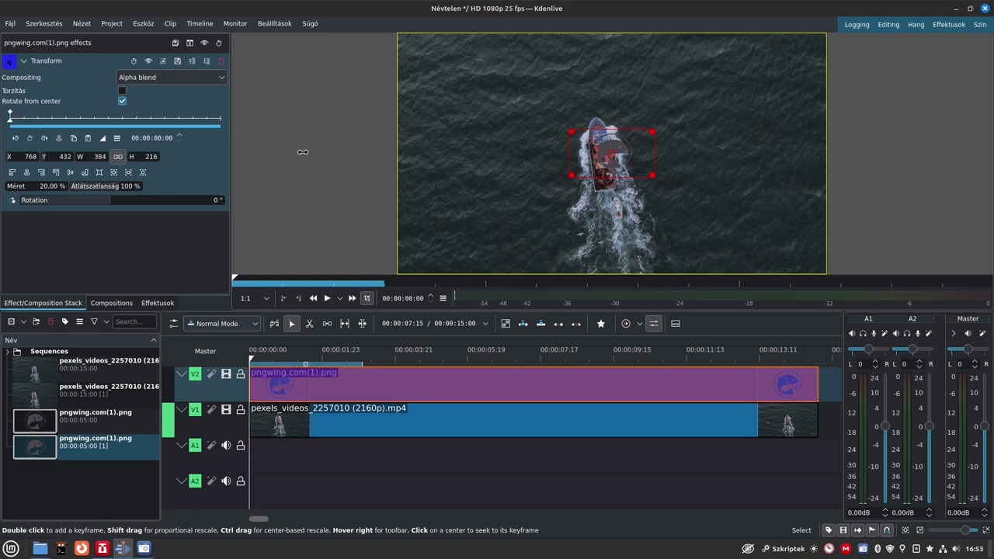
pyautogui.click(41, 173)
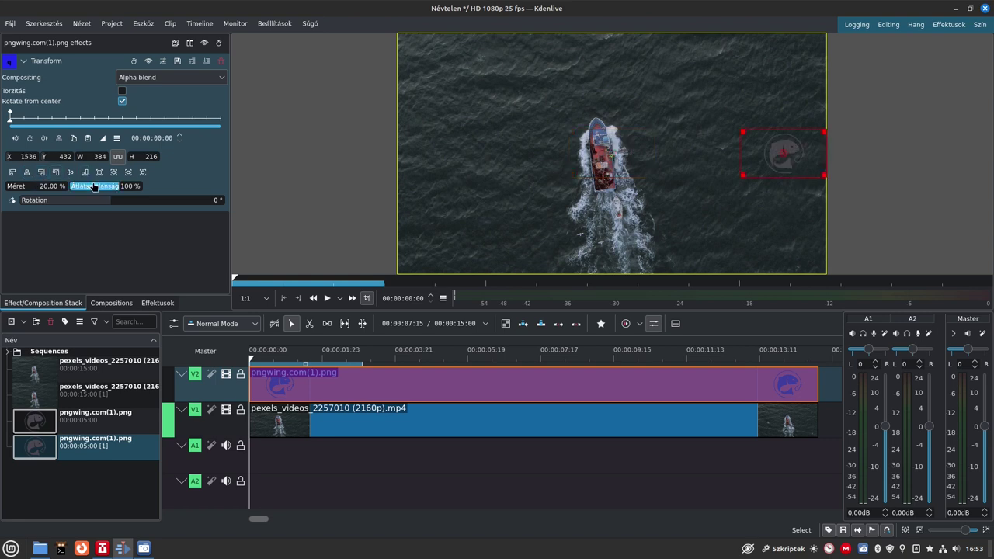
pyautogui.click(69, 172)
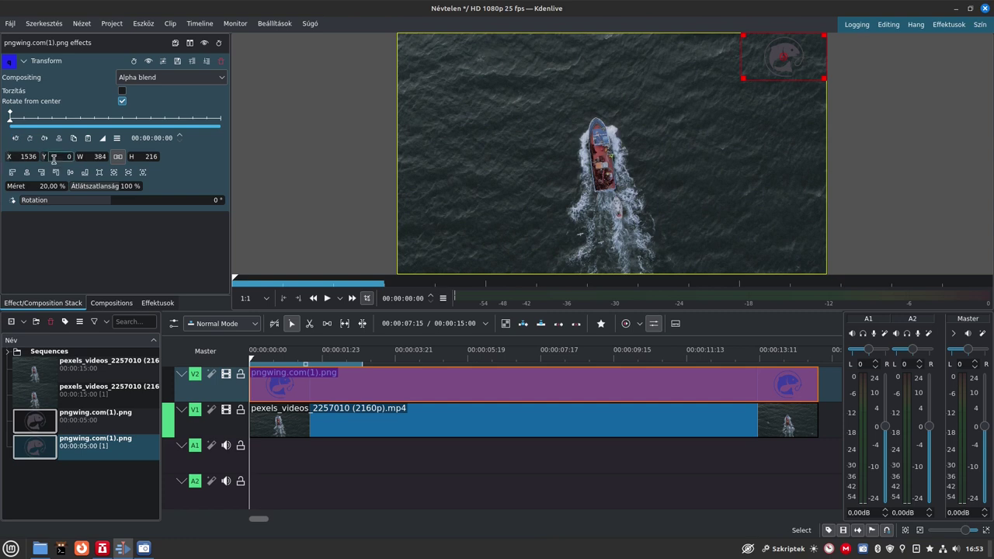
pyautogui.moveTo(60, 156); pyautogui.dragTo(70, 157)
pyautogui.write('-')
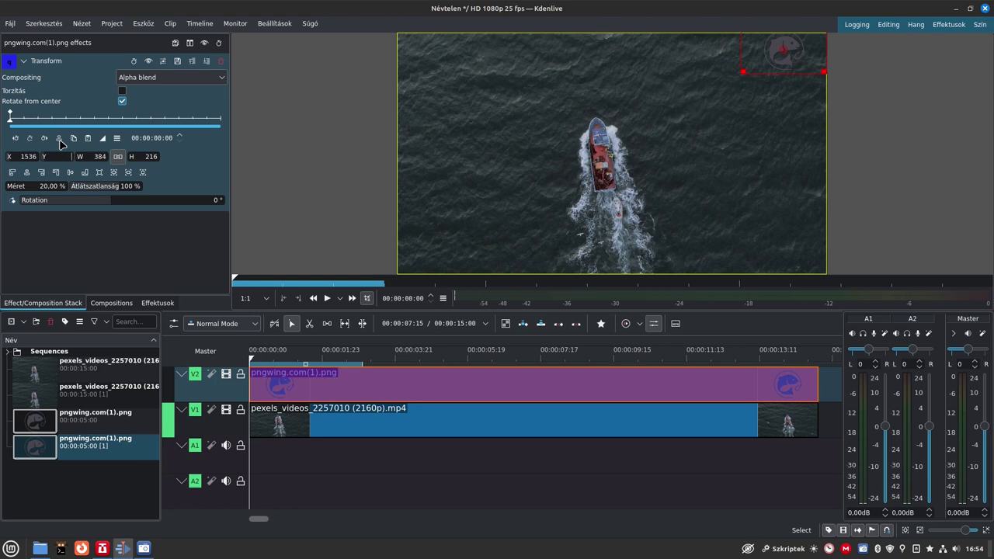
pyautogui.write('30')
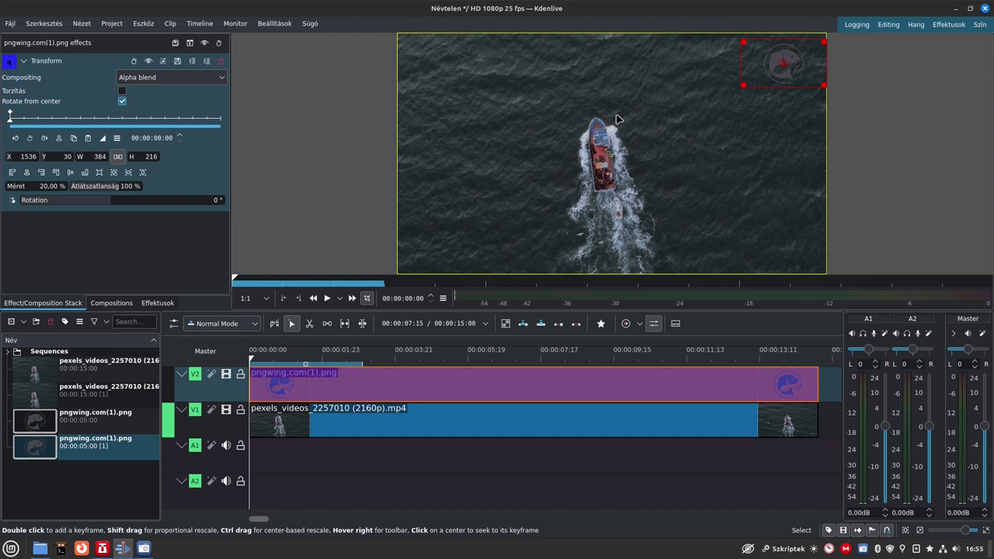
# Find the Forgatás (kulcsképkocka szerint) effect by searching "rot" and apply it to the logo clip
pyautogui.click(156, 305)
pyautogui.click(104, 58)
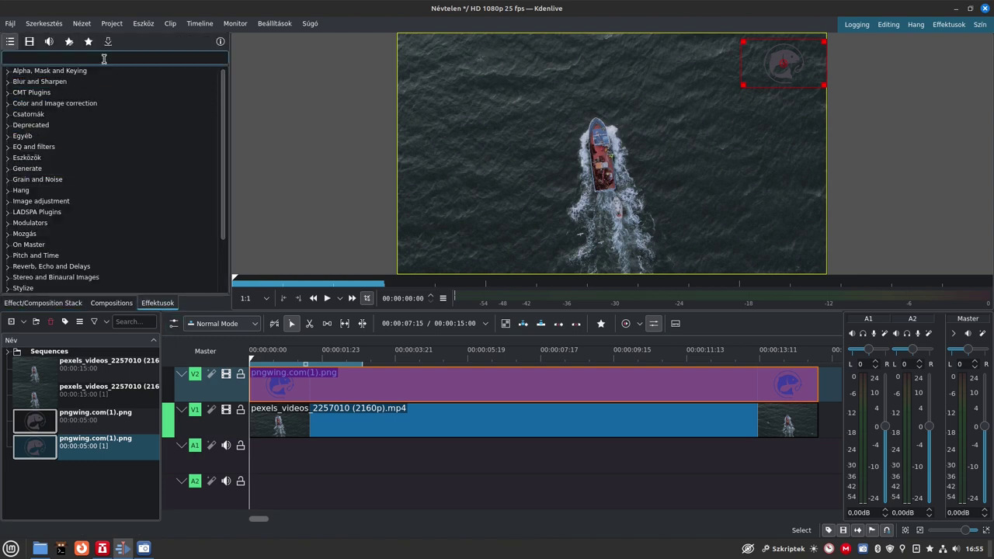
pyautogui.write('rot')
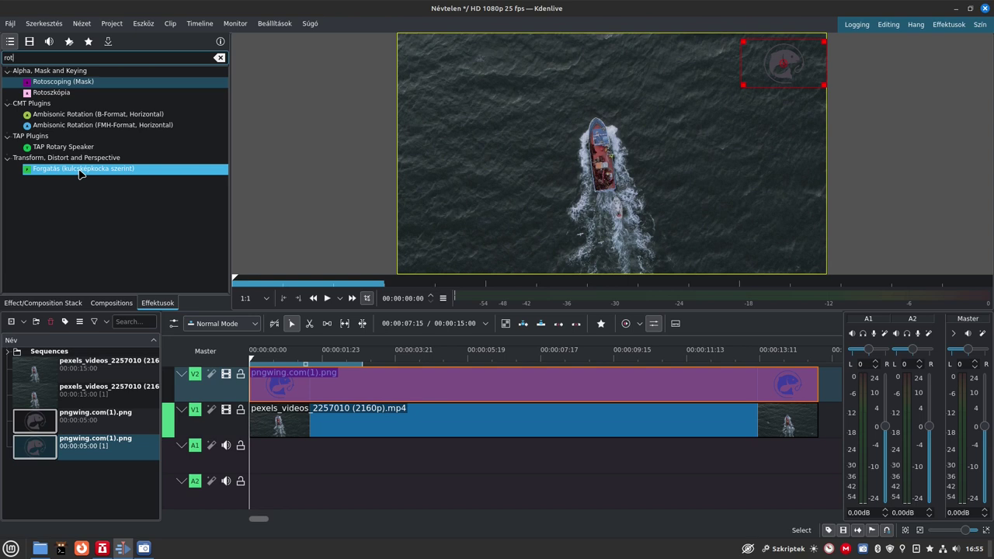
pyautogui.click(80, 173)
pyautogui.moveTo(80, 173); pyautogui.dragTo(429, 380)
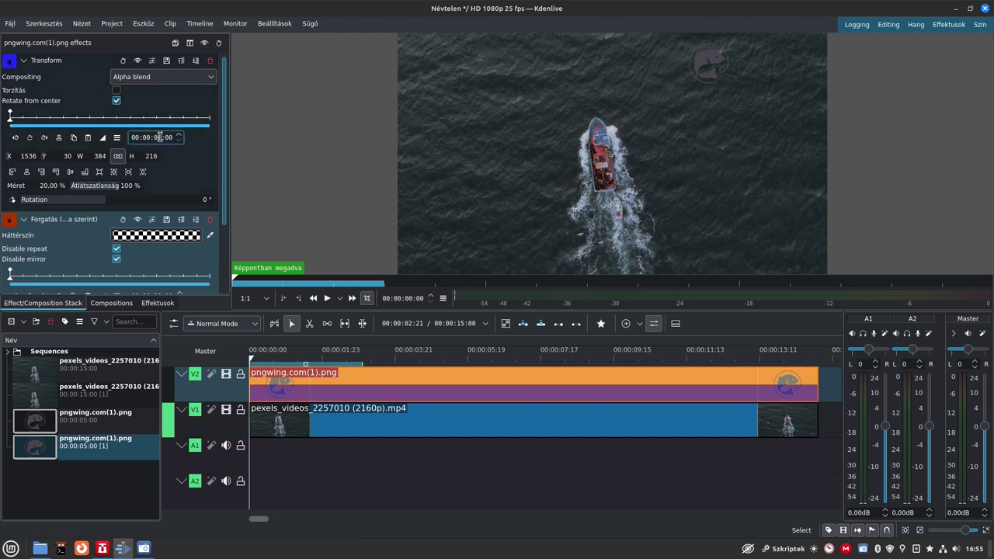
# Center the logo horizontally and vertically in the frame, then move it to the frame's upper-right corner
pyautogui.click(69, 156)
pyautogui.click(28, 172)
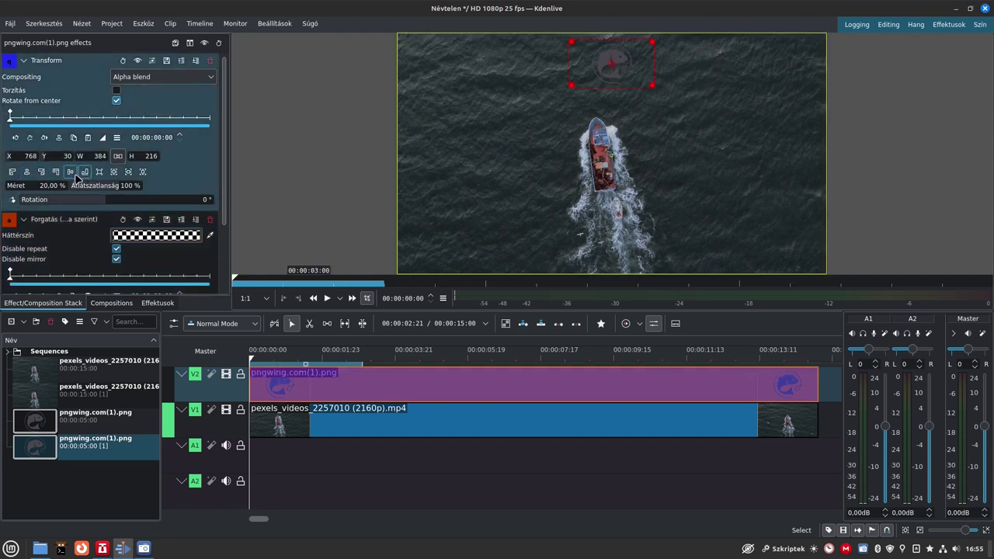
pyautogui.click(72, 173)
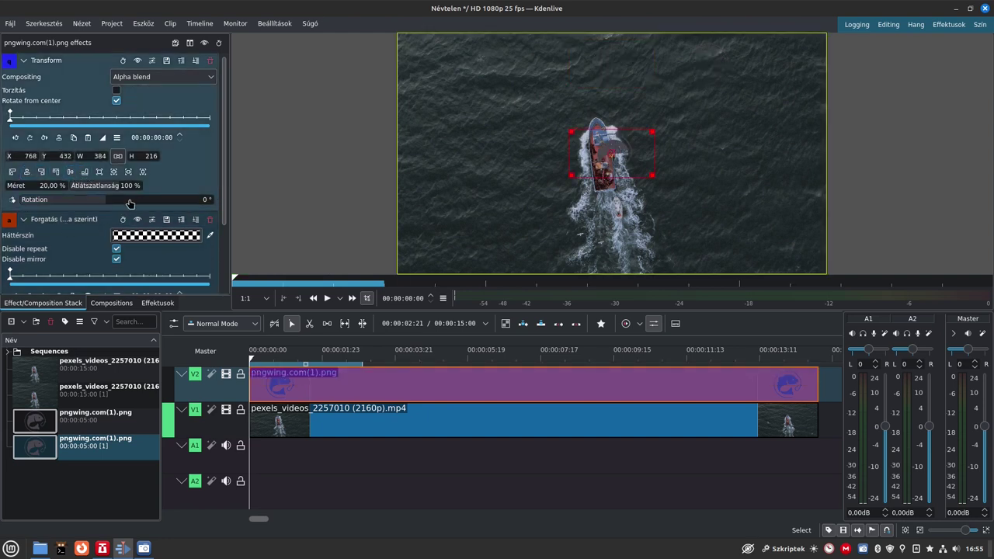
pyautogui.click(24, 62)
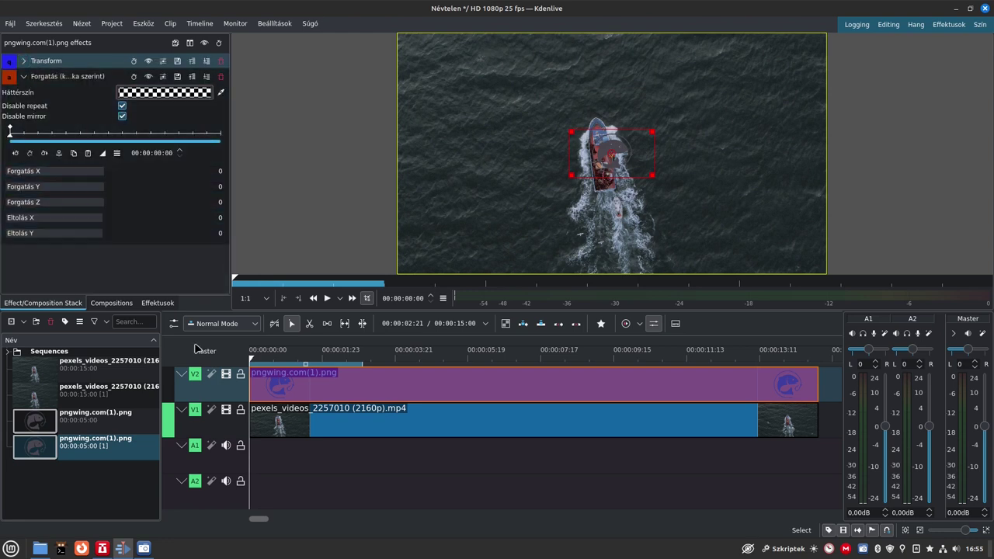
pyautogui.moveTo(612, 153); pyautogui.dragTo(790, 66)
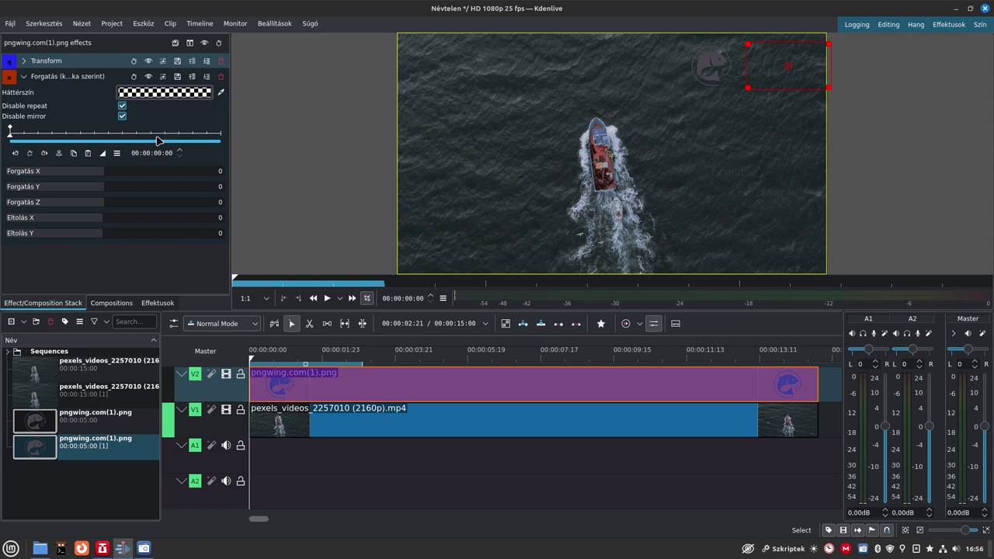
# Try rotating the logo with Forgatás Z at 687, reset it to 0, and try Forgatás Y at 848 and -255
pyautogui.click(142, 203)
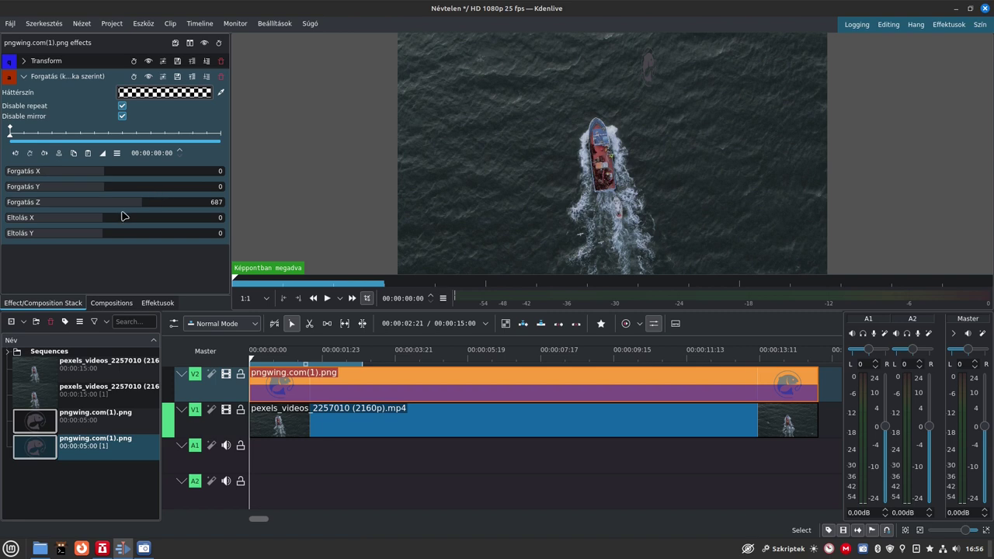
pyautogui.doubleClick(162, 204)
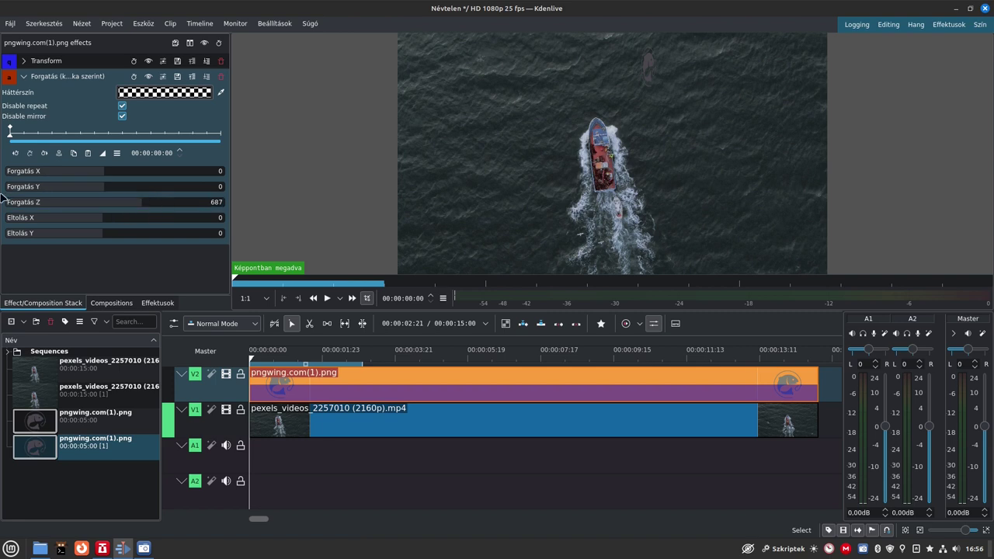
pyautogui.click(151, 188)
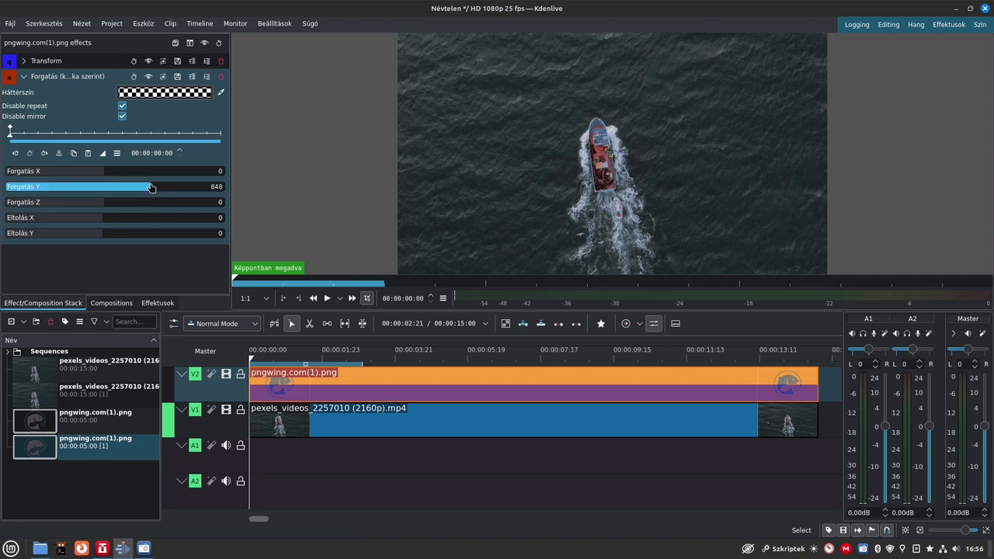
pyautogui.click(90, 189)
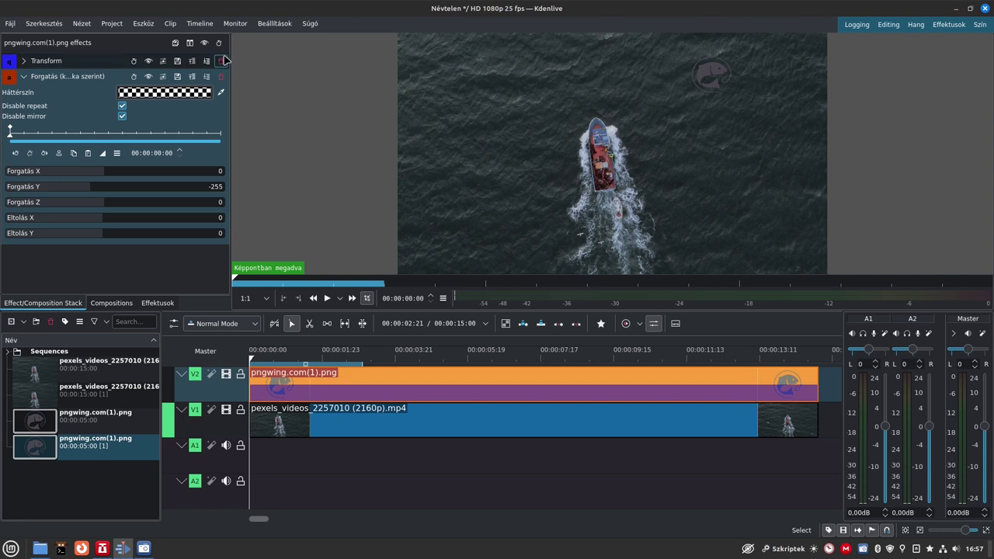
# Delete both the Transform and the keyframed Forgatás effects from the logo clip
pyautogui.click(221, 60)
pyautogui.click(222, 61)
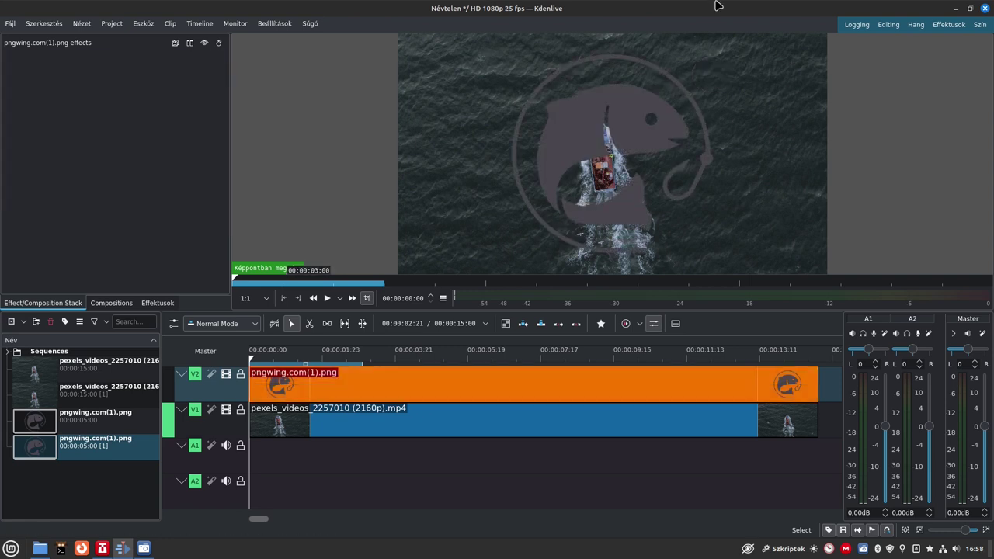
# Apply the Forgatás és nyírás effect to the logo clip and set its size to 20%
pyautogui.click(157, 303)
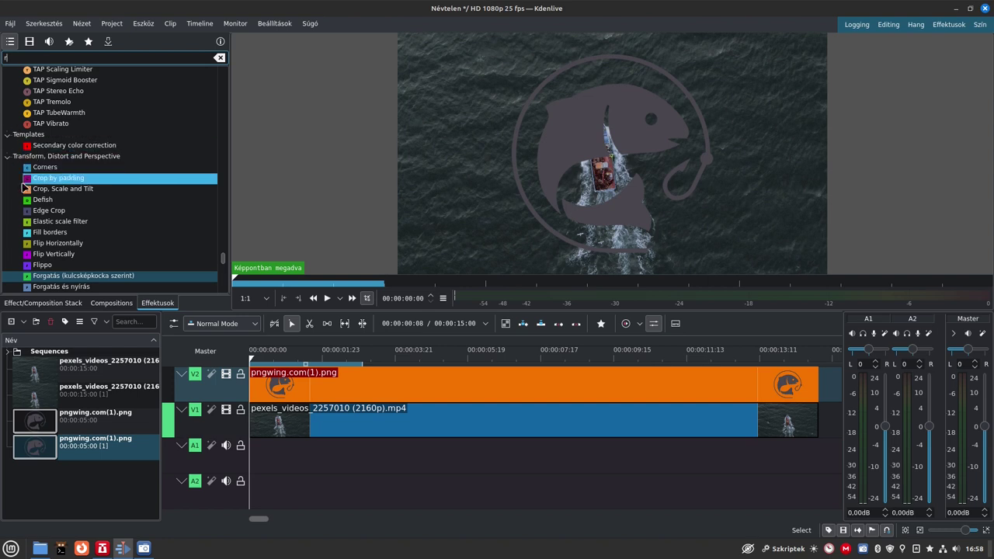
pyautogui.moveTo(32, 292); pyautogui.dragTo(387, 383)
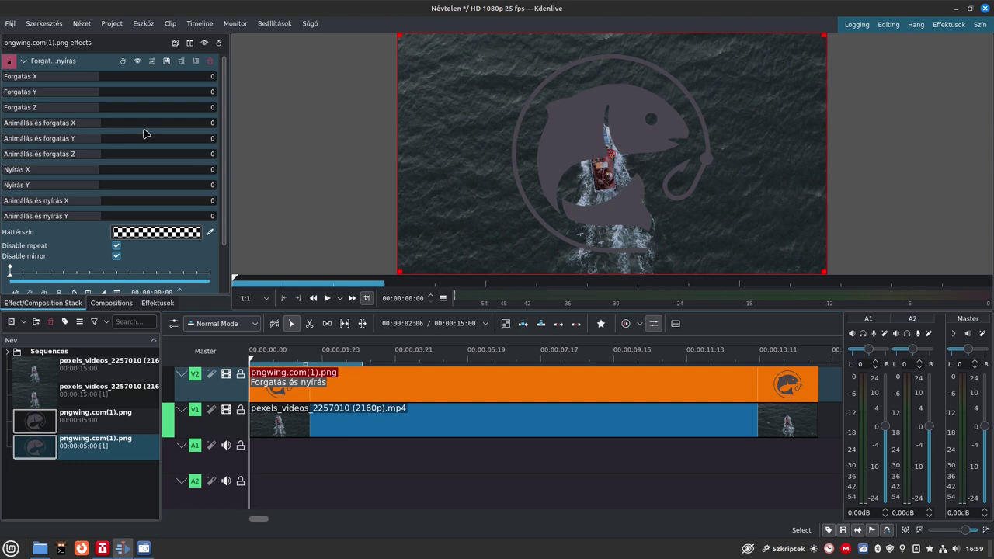
pyautogui.scroll(-3, 172, 95)
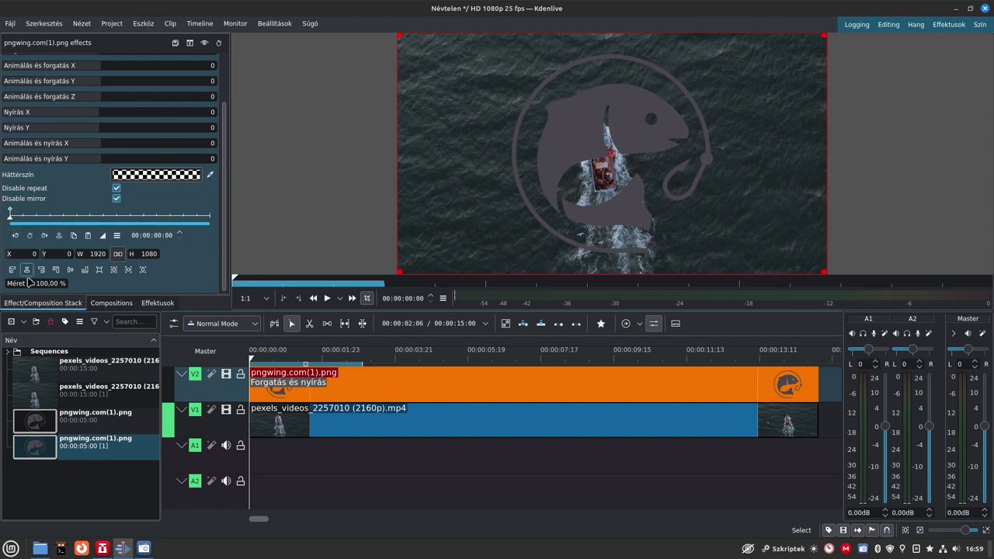
pyautogui.moveTo(34, 284); pyautogui.dragTo(49, 285)
pyautogui.press('BackSpace')
pyautogui.press('Delete')
pyautogui.press('Delete')
pyautogui.press('Delete')
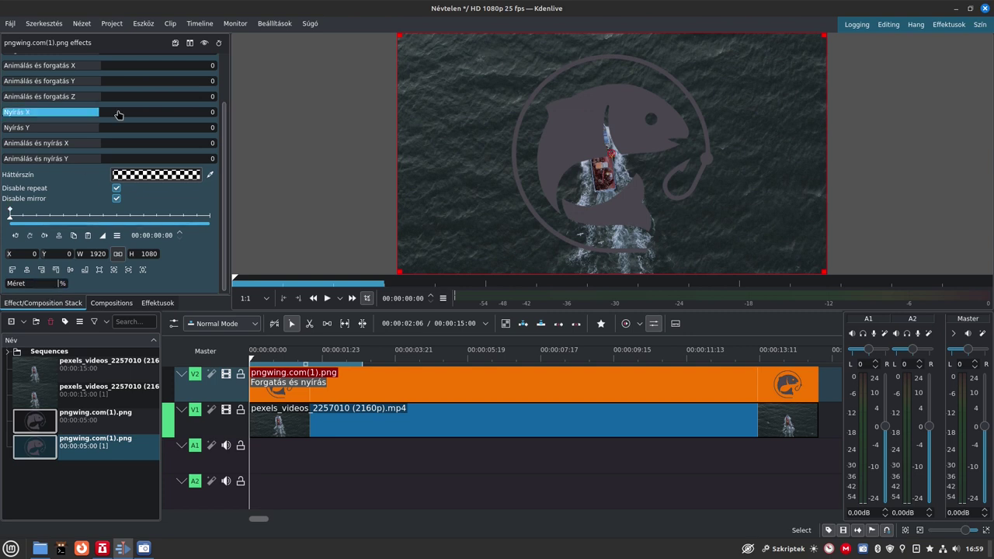
pyautogui.write('20')
pyautogui.press('Return')
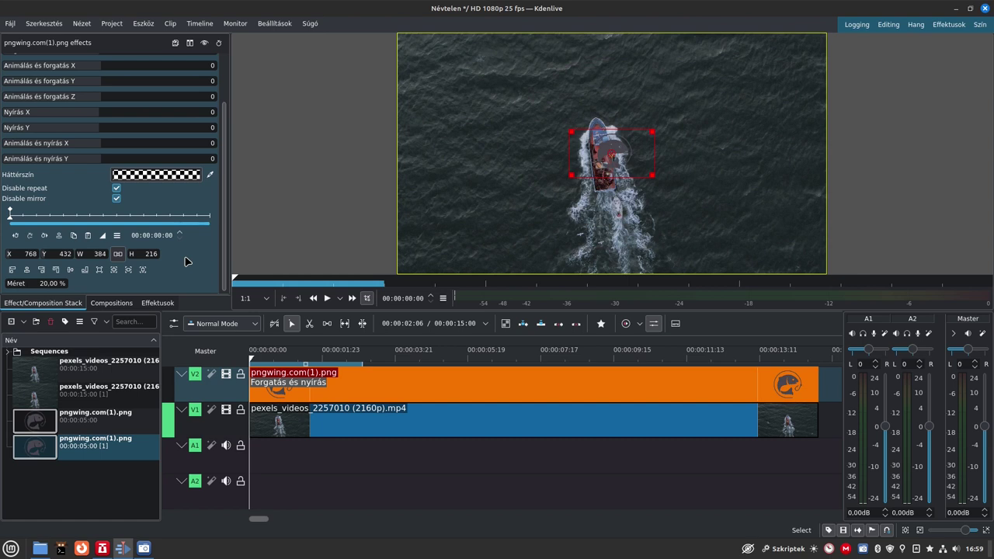
# Align the logo to the frame's right and top edges within Forgatás és nyírás, and set Y to 30
pyautogui.click(42, 270)
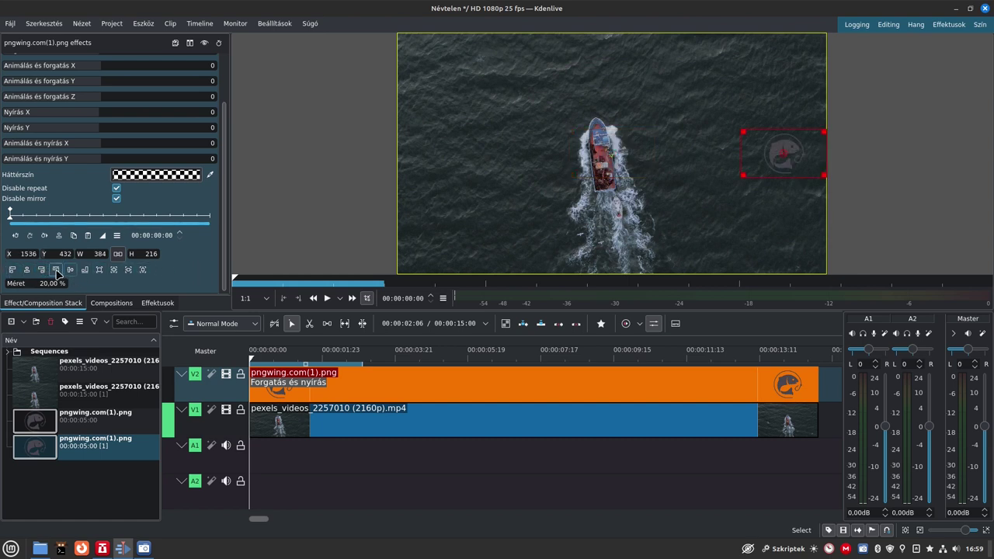
pyautogui.click(56, 270)
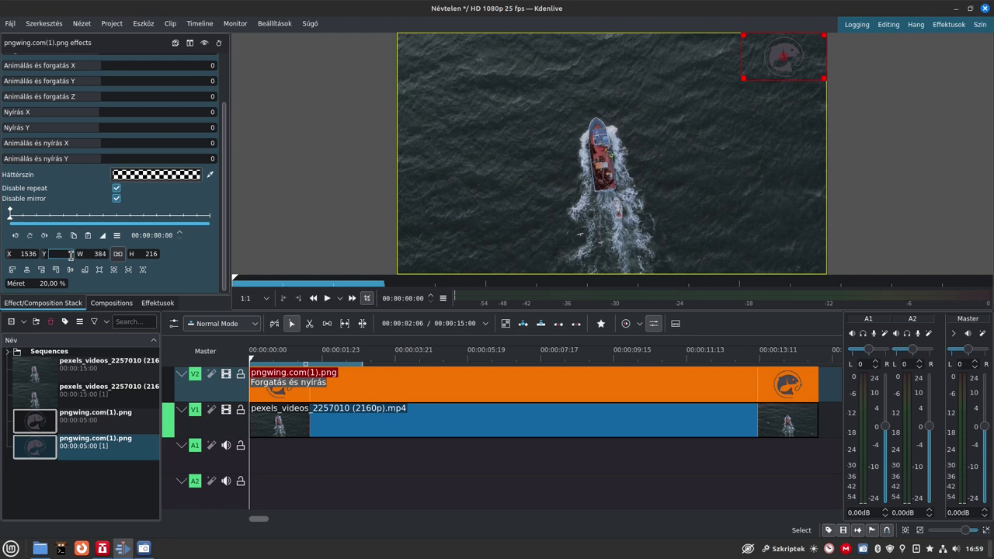
pyautogui.write('30')
pyautogui.press('Return')
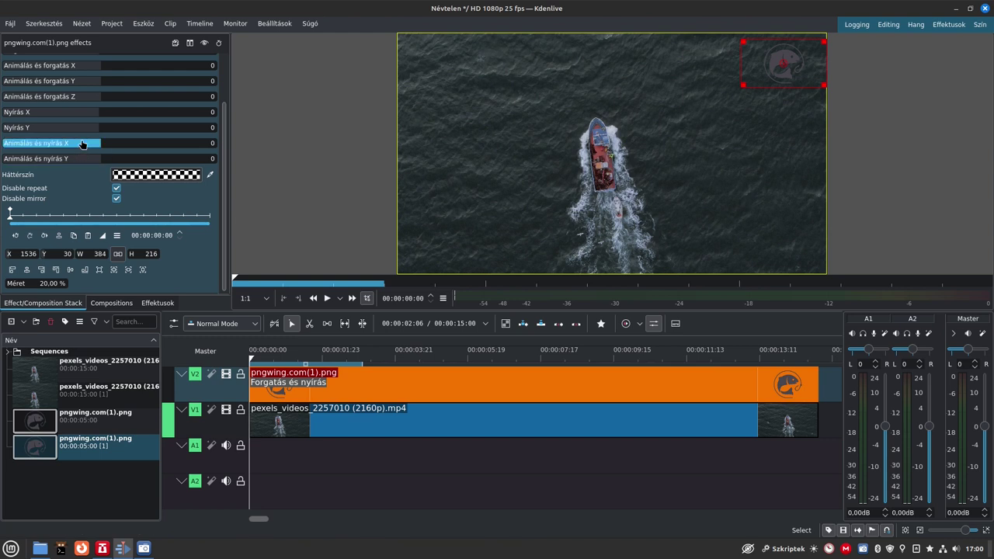
# Set Animálás és forgatás Z to 40 and play the start of the timeline to preview the spinning logo
pyautogui.click(119, 100)
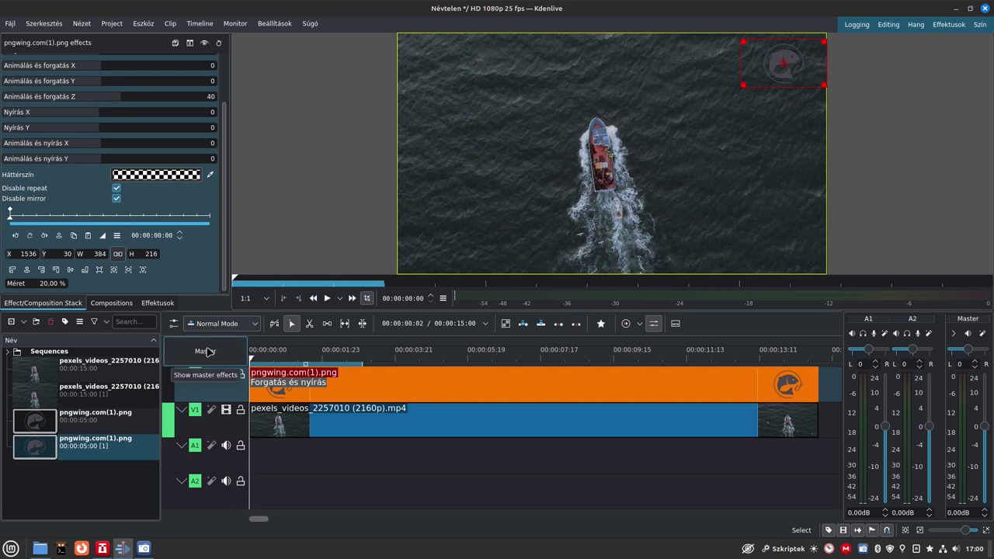
pyautogui.press('space')
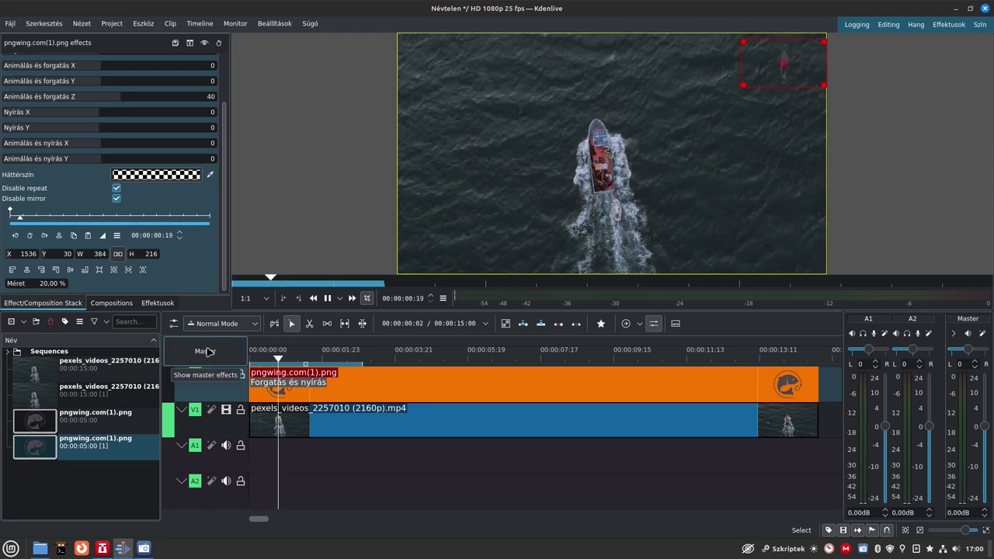
pyautogui.press('space')
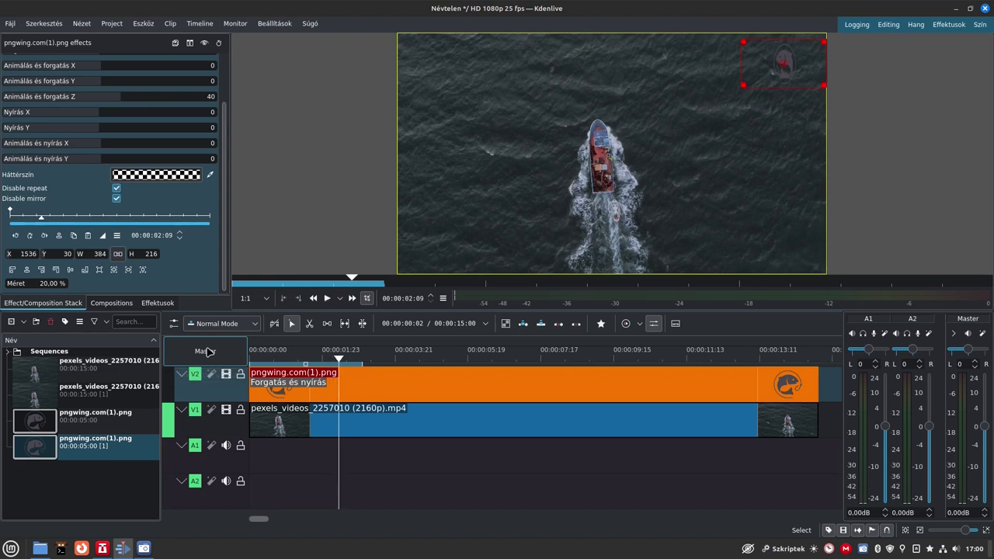